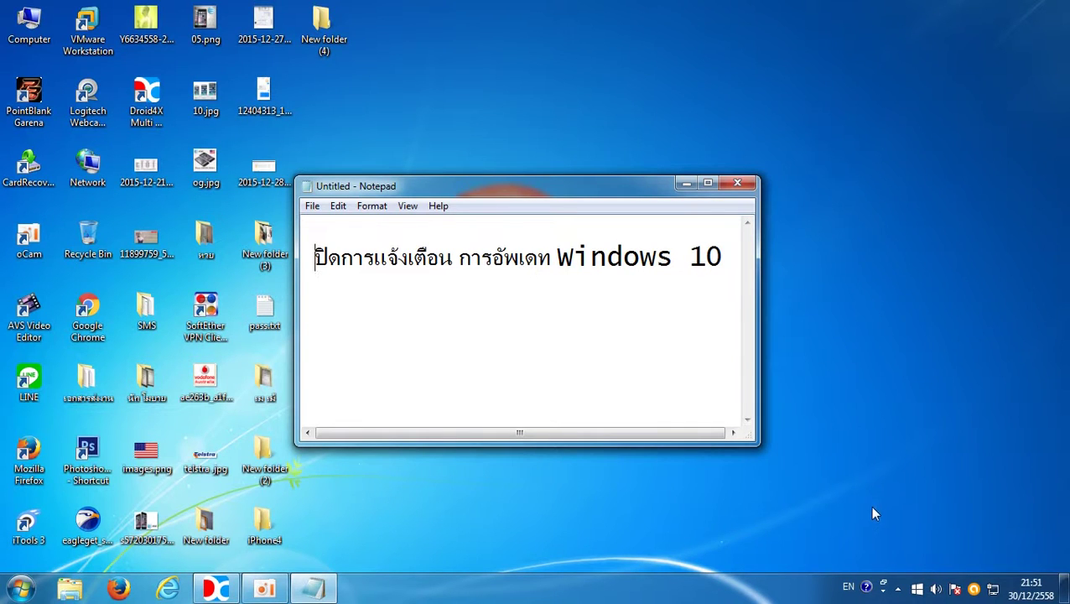
Step: Open the Control Panel and maximize its window
{"action": "left_click", "coordinate": [20, 589]}
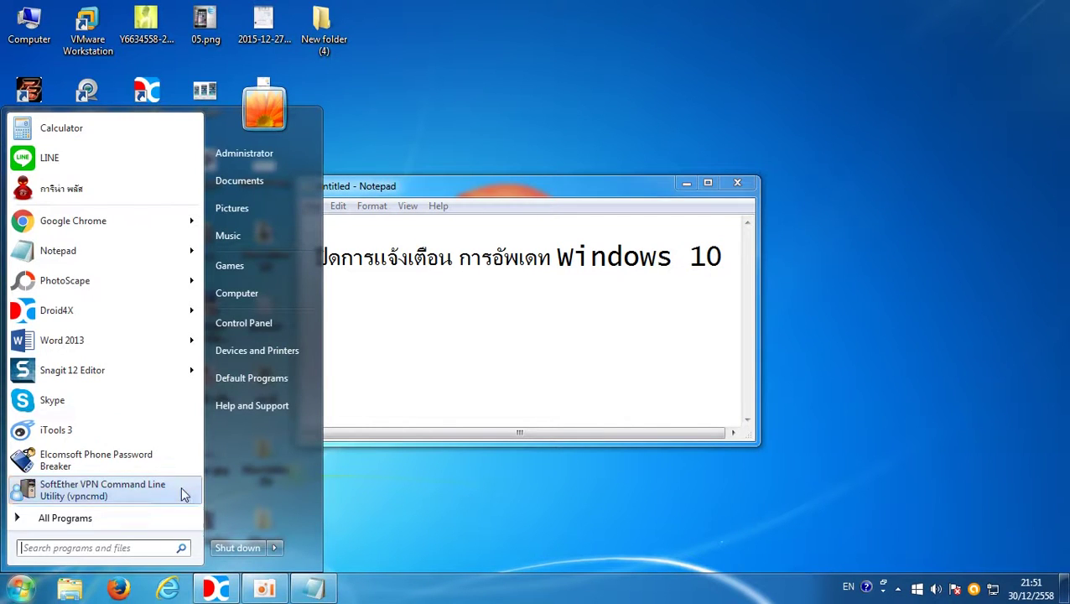
{"action": "left_click", "coordinate": [282, 324]}
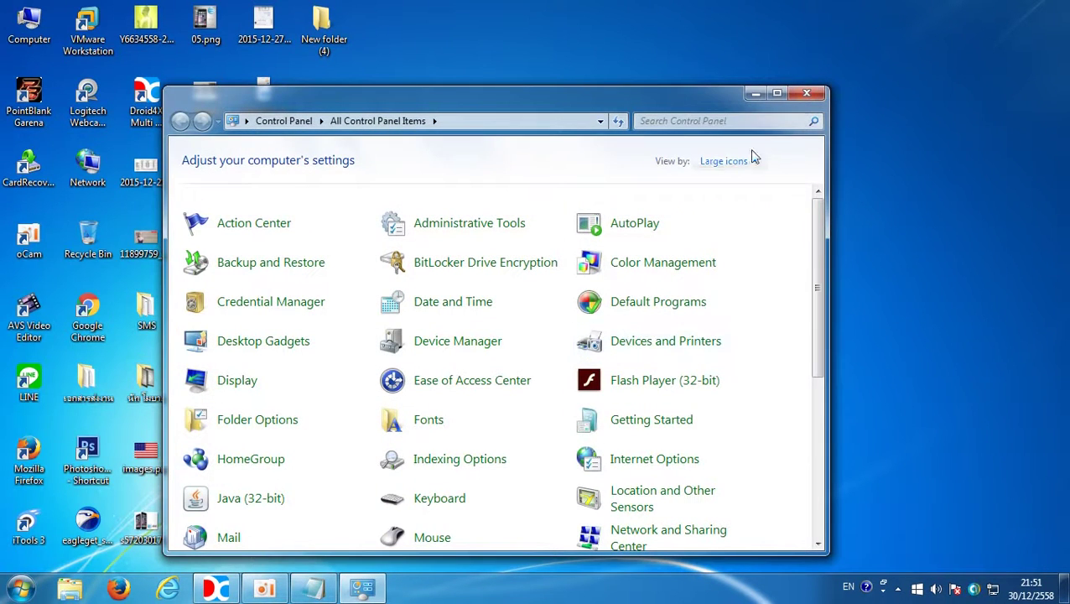
{"action": "left_click", "coordinate": [777, 94]}
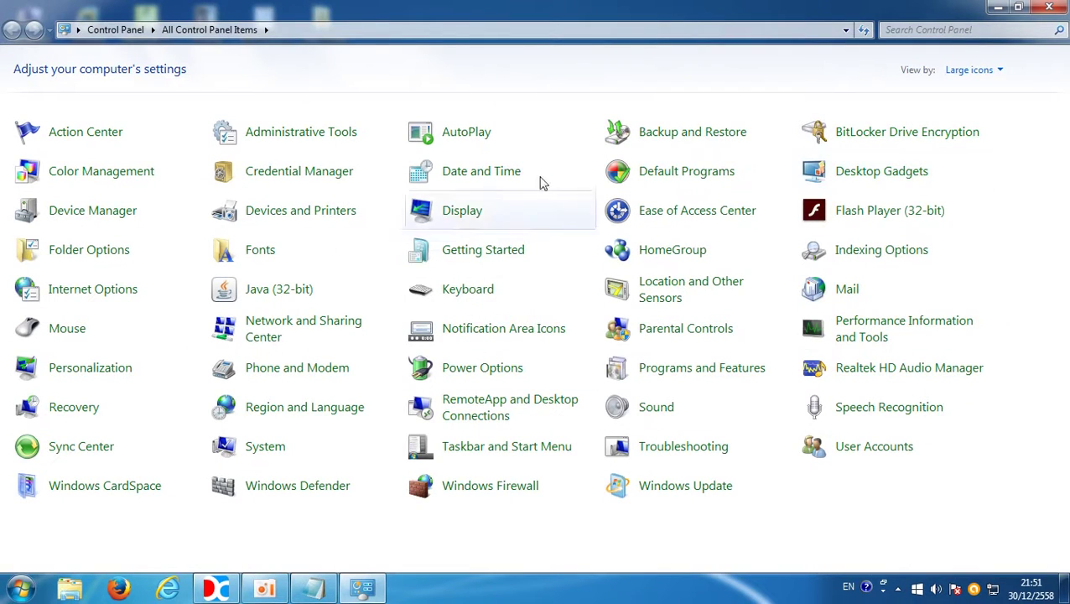
Step: Switch the Control Panel view to Category and back to Large icons
{"action": "left_click", "coordinate": [997, 73]}
{"action": "left_click", "coordinate": [982, 92]}
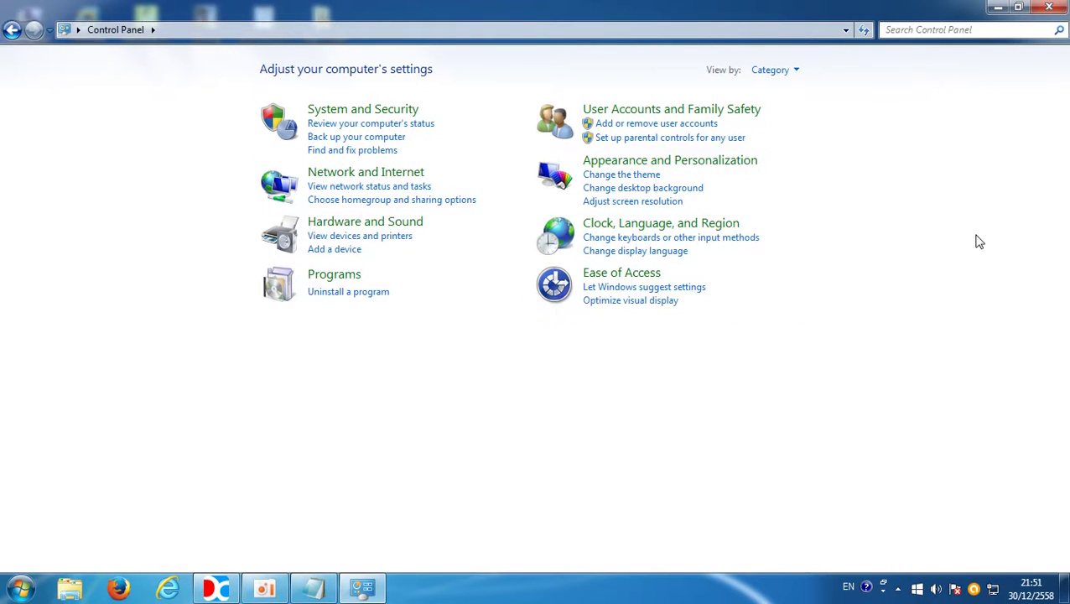
{"action": "left_click", "coordinate": [799, 72]}
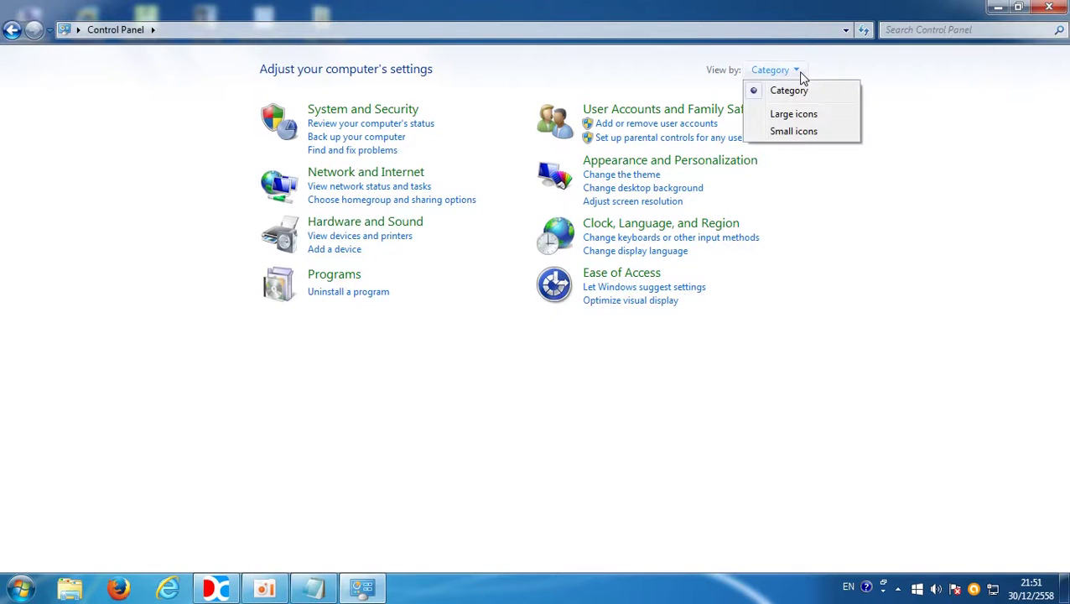
{"action": "left_click", "coordinate": [793, 116]}
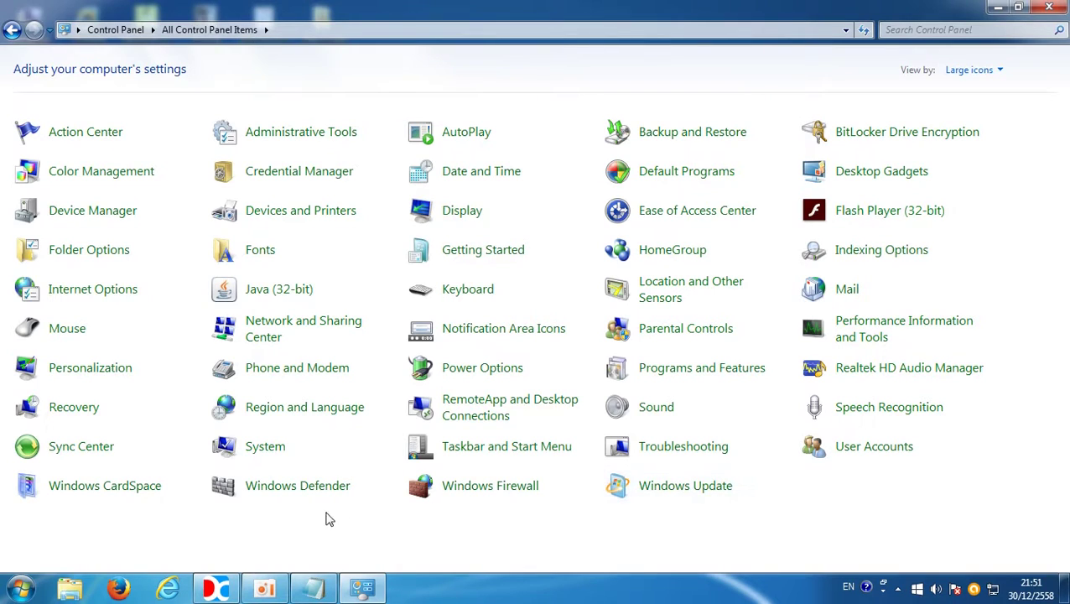
Step: Show the installed updates from Programs and Features and widen the Name column to fit the full update names
{"action": "left_click", "coordinate": [689, 374]}
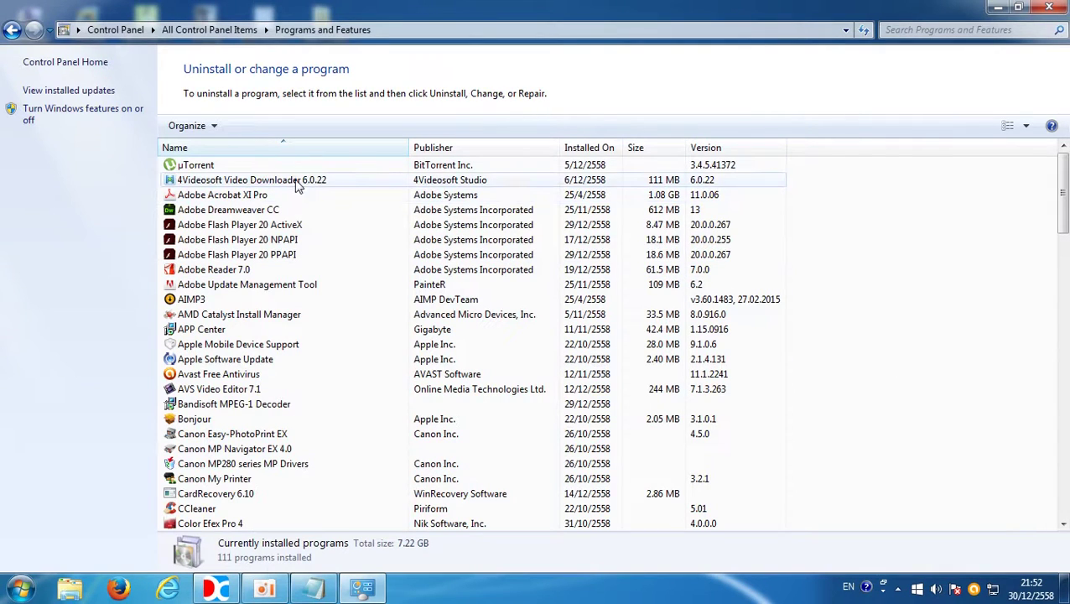
{"action": "left_click", "coordinate": [78, 92]}
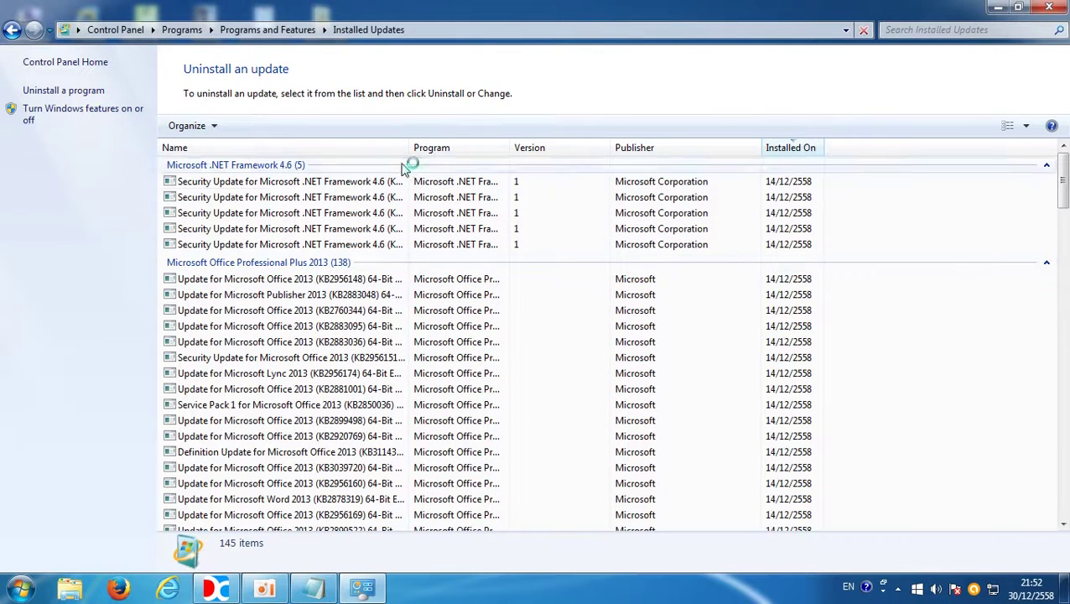
{"action": "left_click_drag", "start_coordinate": [408, 147], "coordinate": [567, 147]}
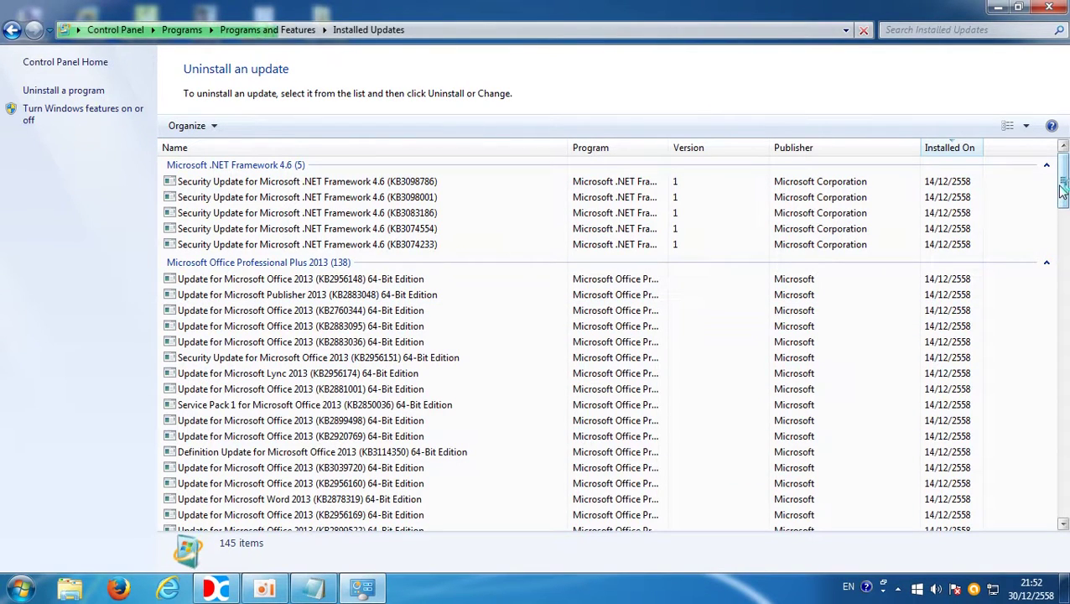
Step: Add KB3035583 on a new line below the heading in the Notepad note and move its window clear of the update names
{"action": "left_click", "coordinate": [328, 593]}
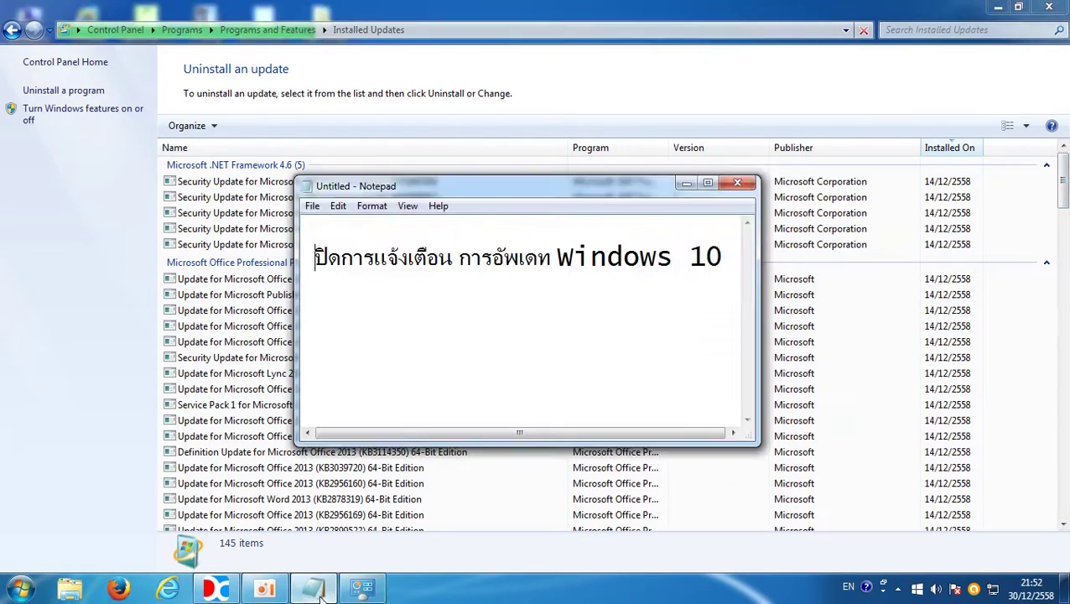
{"action": "left_click", "coordinate": [725, 263]}
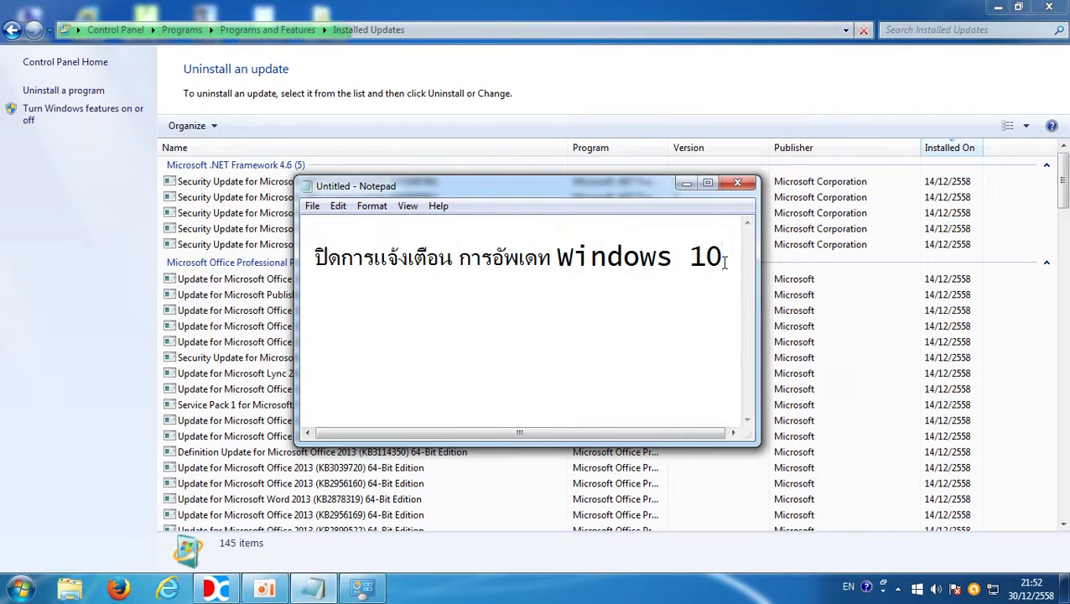
{"action": "key", "text": "Return"}
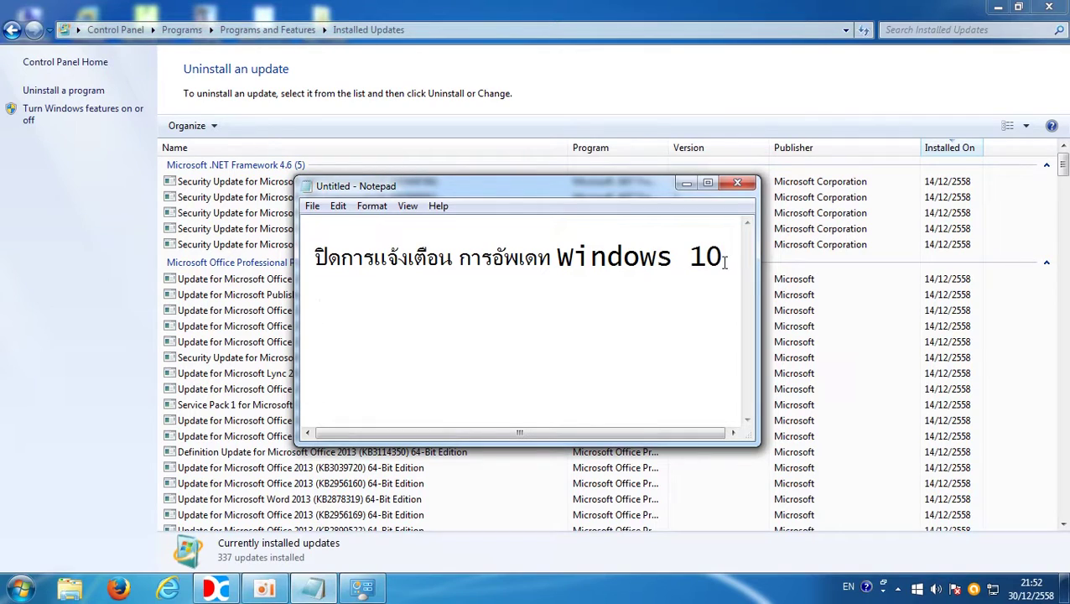
{"action": "type", "text": "KB30"}
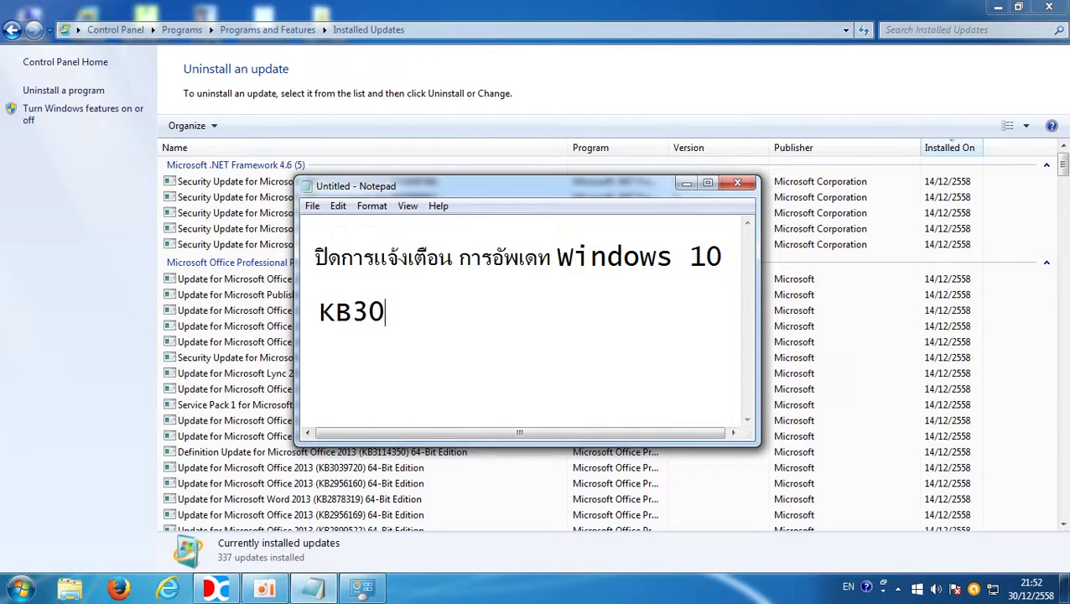
{"action": "type", "text": "35583"}
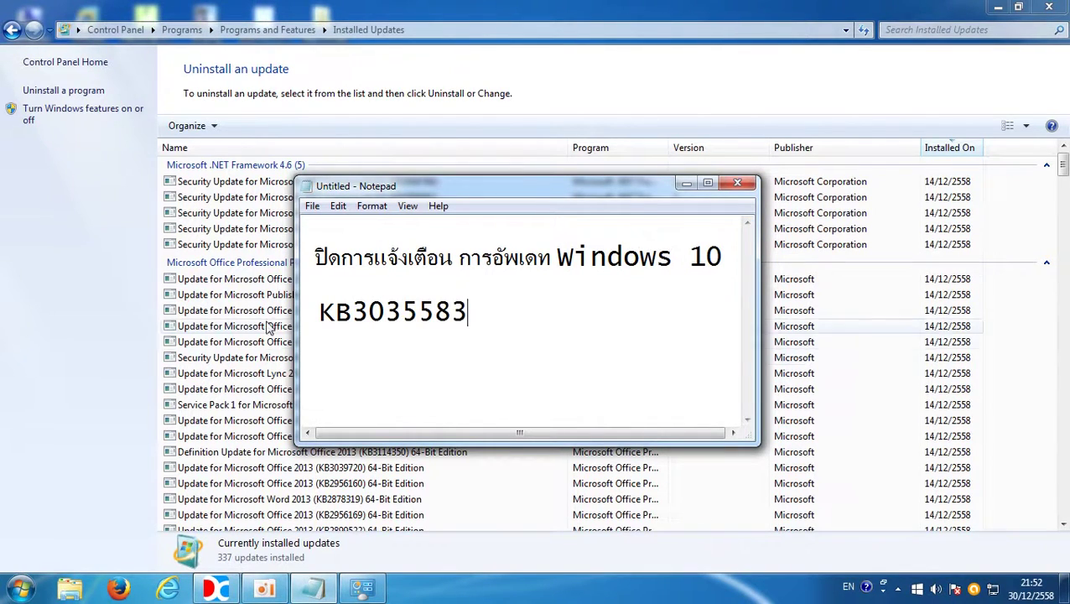
{"action": "double_click", "coordinate": [320, 299]}
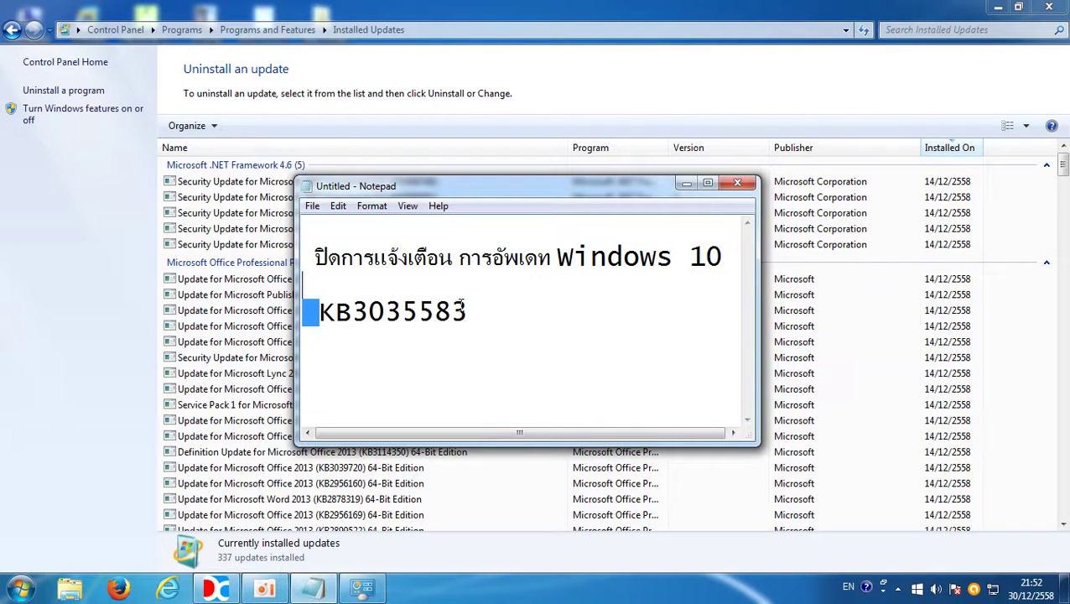
{"action": "left_click", "coordinate": [504, 312]}
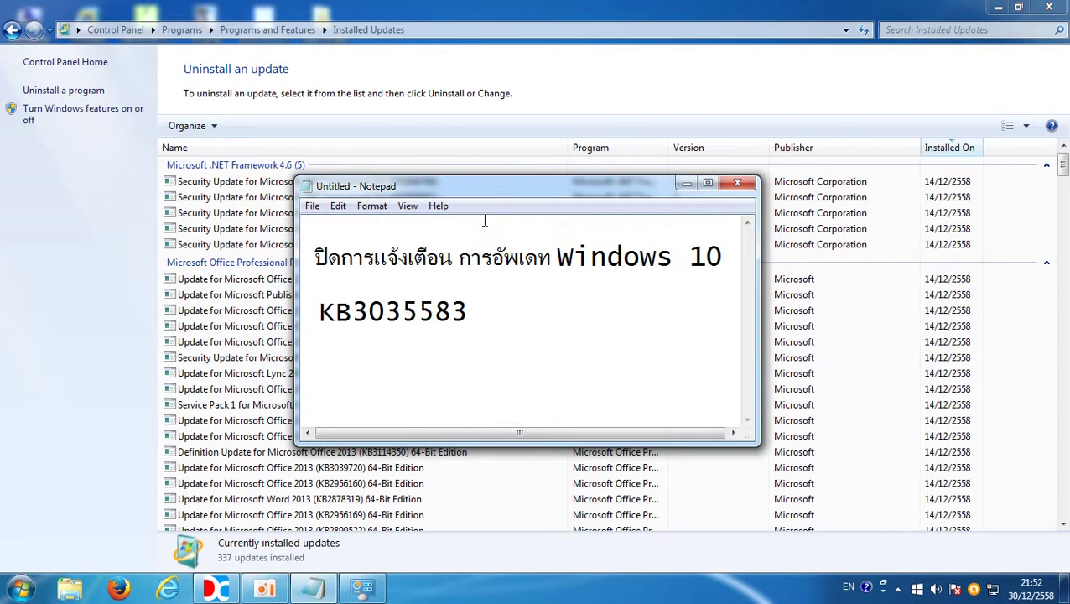
{"action": "left_click_drag", "start_coordinate": [465, 184], "coordinate": [743, 220]}
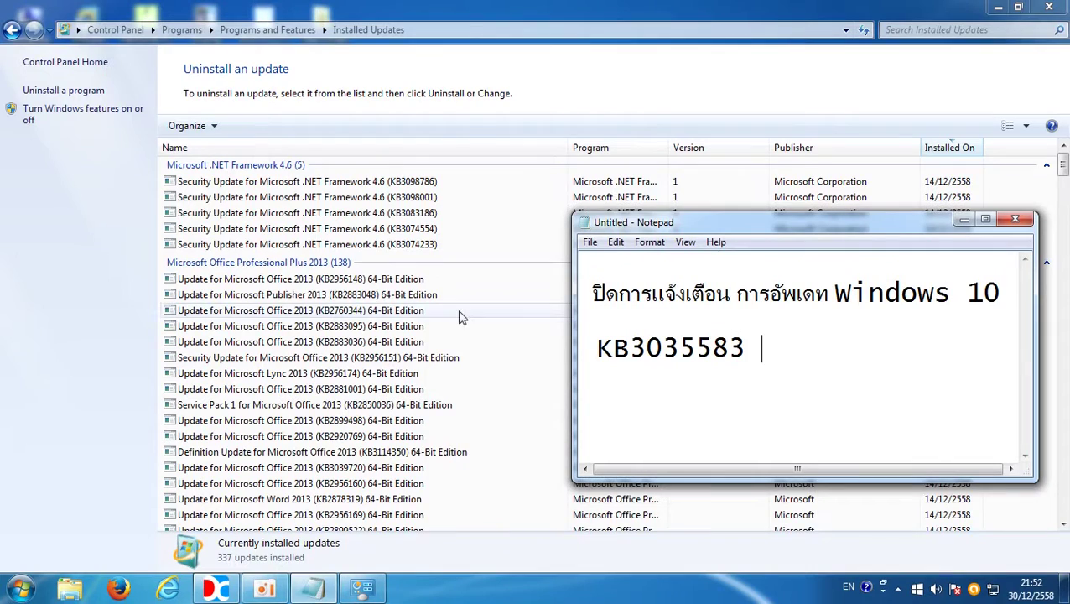
Step: Sort the installed updates by name in ascending order
{"action": "left_click", "coordinate": [377, 373]}
{"action": "scroll", "coordinate": [379, 366], "scroll_direction": "down", "scroll_amount": 2}
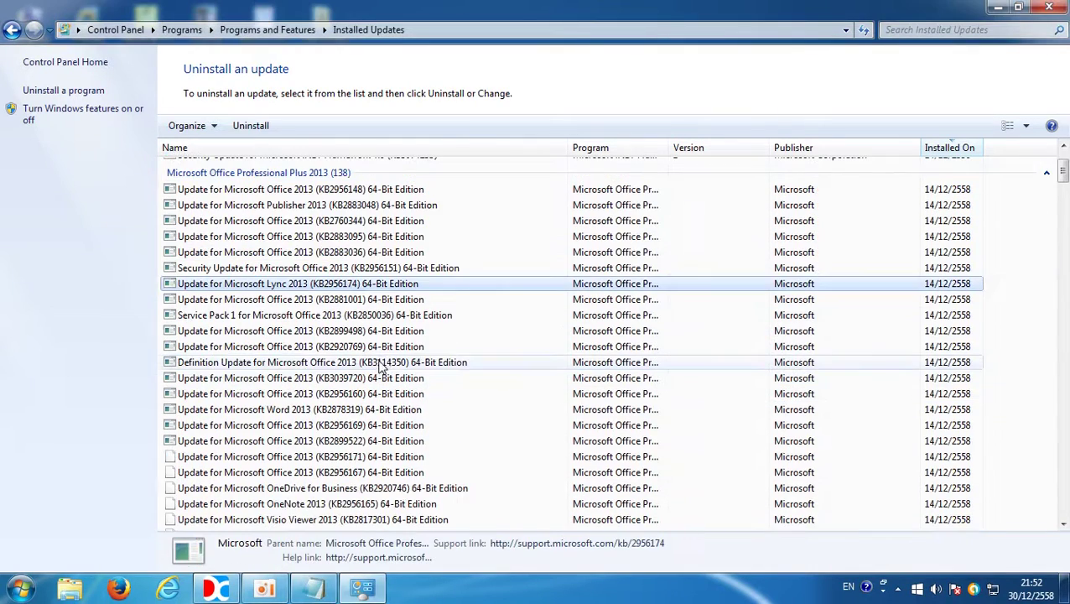
{"action": "scroll", "coordinate": [381, 362], "scroll_direction": "down", "scroll_amount": 2}
{"action": "scroll", "coordinate": [390, 352], "scroll_direction": "up", "scroll_amount": 4}
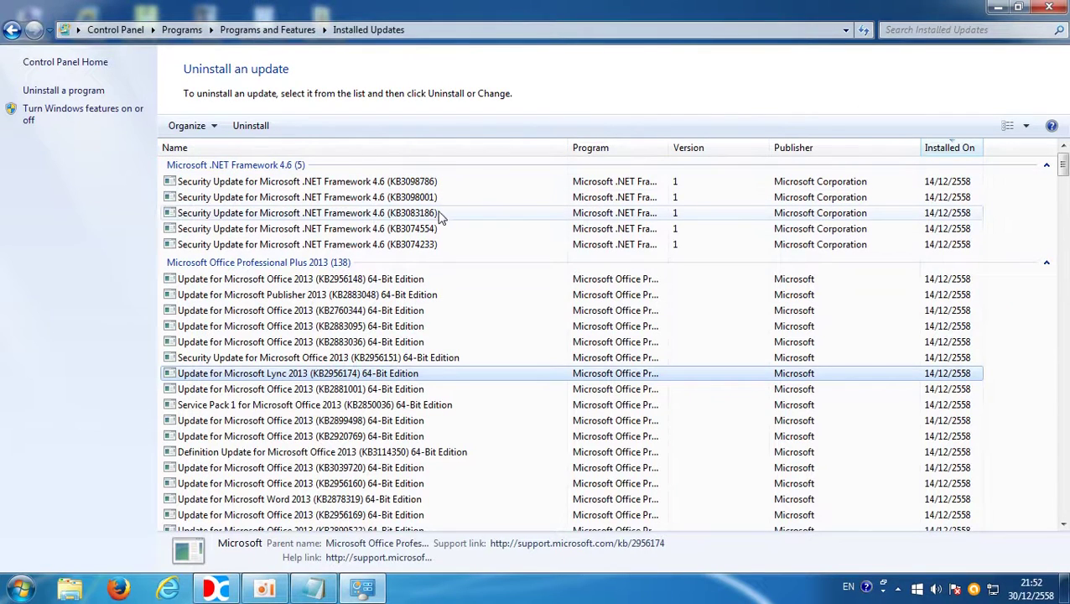
{"action": "left_click", "coordinate": [432, 154]}
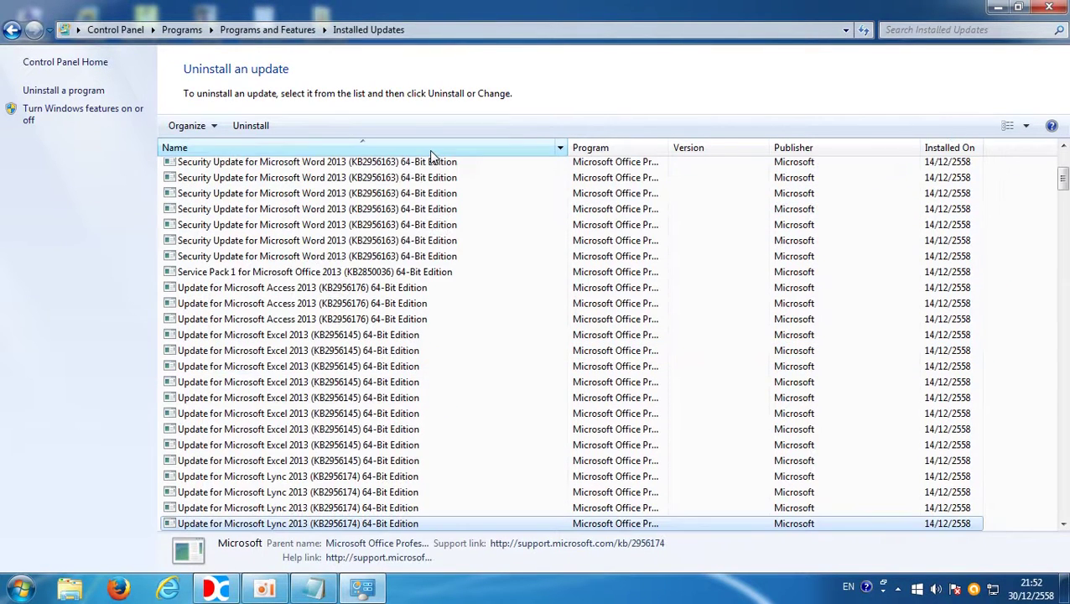
{"action": "left_click", "coordinate": [434, 156]}
{"action": "left_click", "coordinate": [434, 156]}
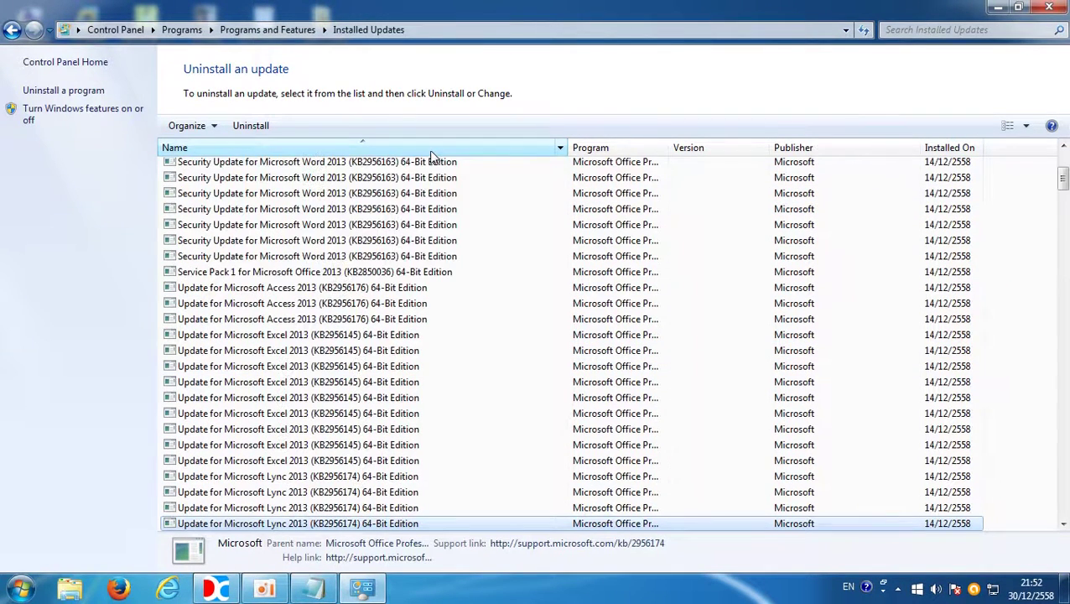
Step: Find Update for Microsoft Windows (KB3035583) in the Microsoft Windows group and uninstall it
{"action": "scroll", "coordinate": [427, 241], "scroll_direction": "down", "scroll_amount": 3}
{"action": "left_click", "coordinate": [409, 249]}
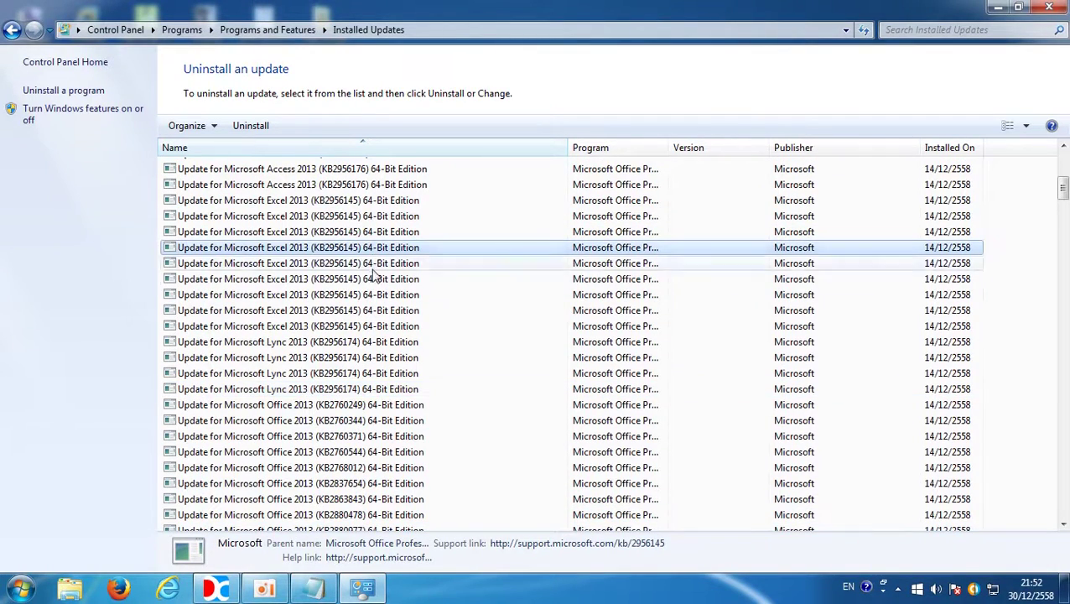
{"action": "scroll", "coordinate": [329, 308], "scroll_direction": "down", "scroll_amount": 3}
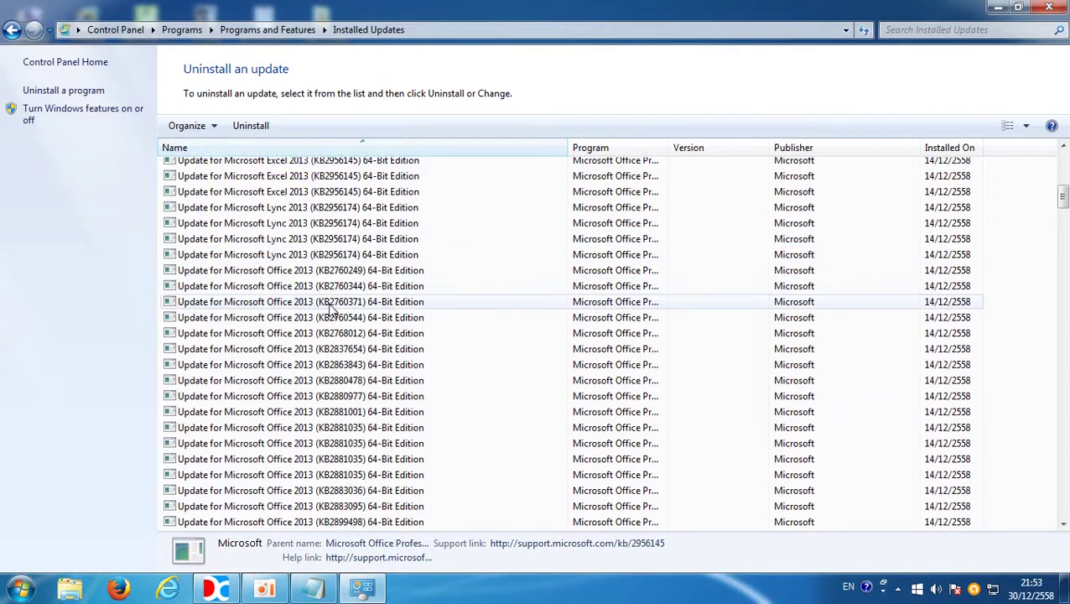
{"action": "scroll", "coordinate": [329, 308], "scroll_direction": "down", "scroll_amount": 15}
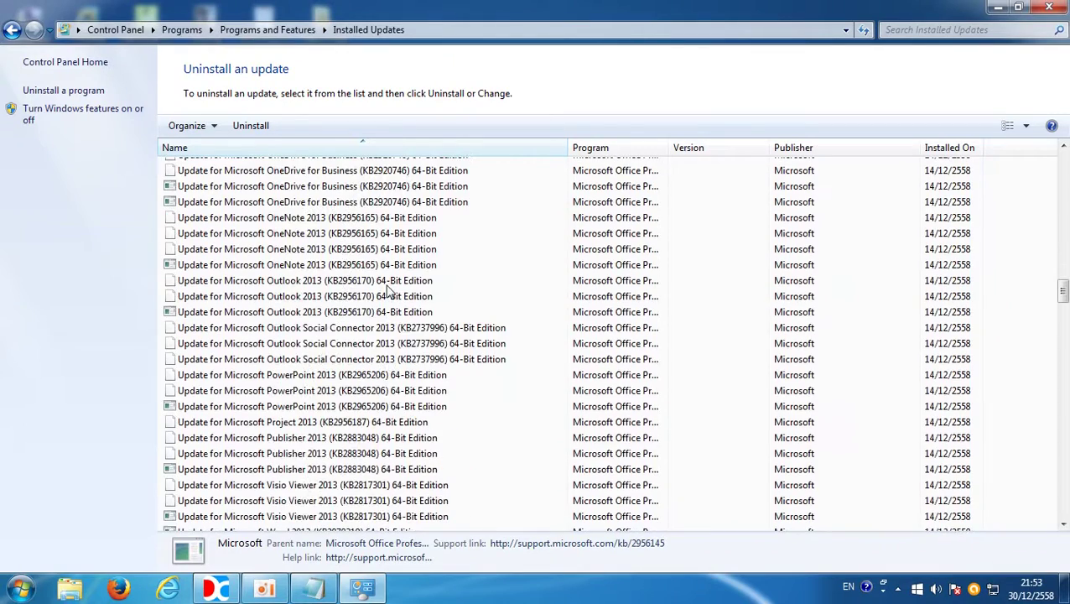
{"action": "scroll", "coordinate": [387, 290], "scroll_direction": "down", "scroll_amount": 5}
{"action": "scroll", "coordinate": [386, 291], "scroll_direction": "down", "scroll_amount": 3}
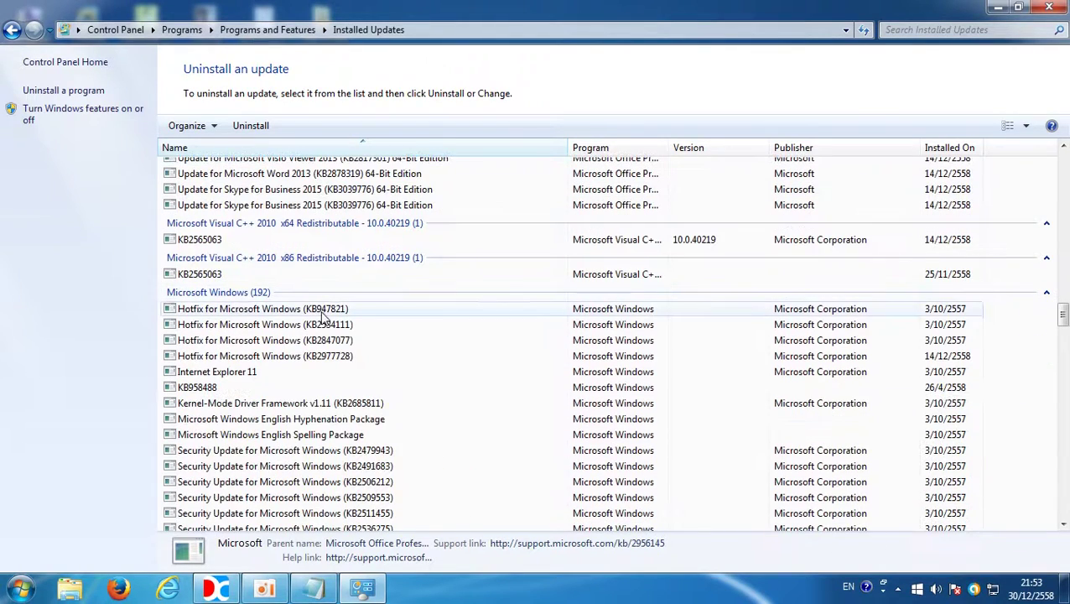
{"action": "scroll", "coordinate": [470, 364], "scroll_direction": "down", "scroll_amount": 3}
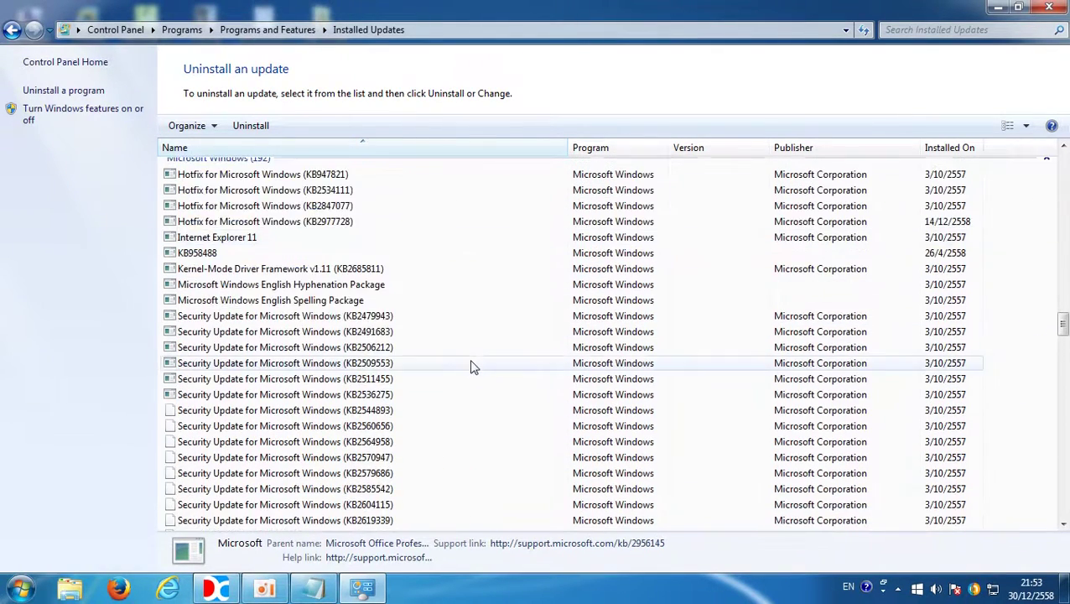
{"action": "scroll", "coordinate": [470, 365], "scroll_direction": "down", "scroll_amount": 15}
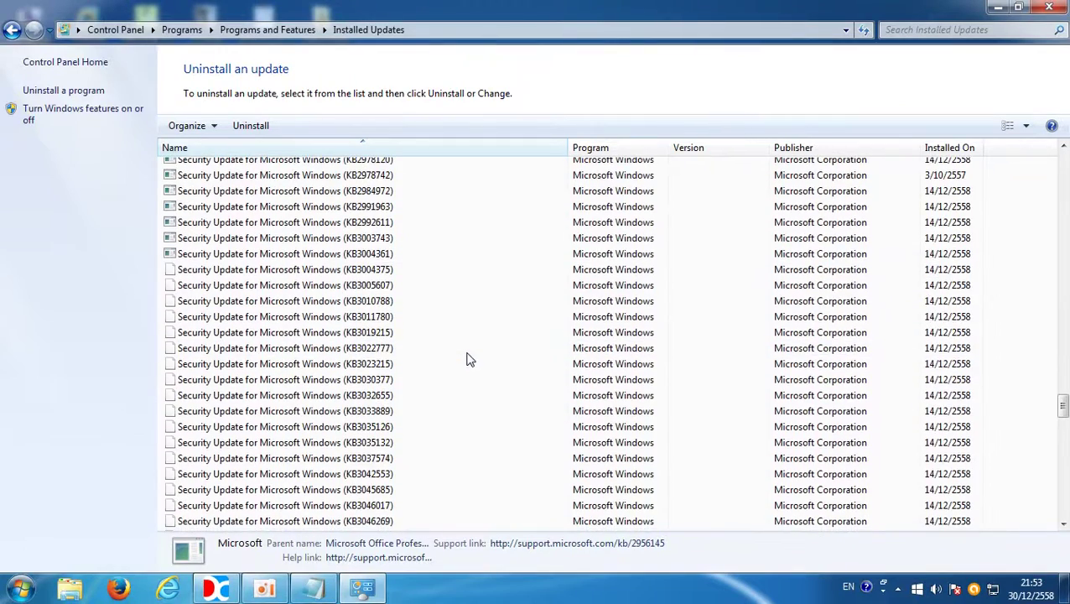
{"action": "scroll", "coordinate": [470, 359], "scroll_direction": "down", "scroll_amount": 10}
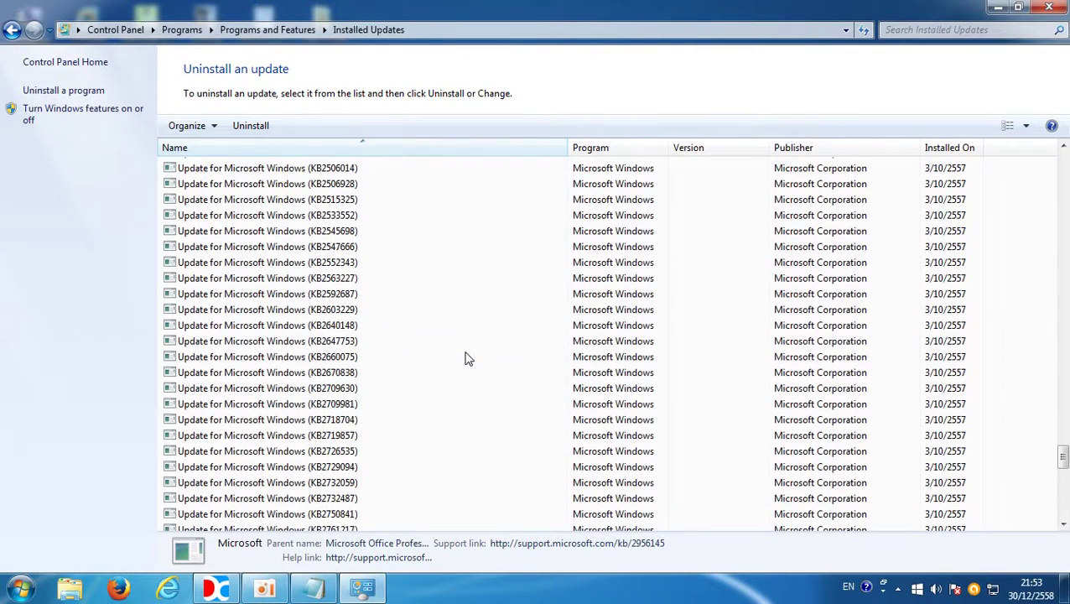
{"action": "scroll", "coordinate": [466, 359], "scroll_direction": "up", "scroll_amount": 3}
{"action": "scroll", "coordinate": [459, 363], "scroll_direction": "down", "scroll_amount": 3}
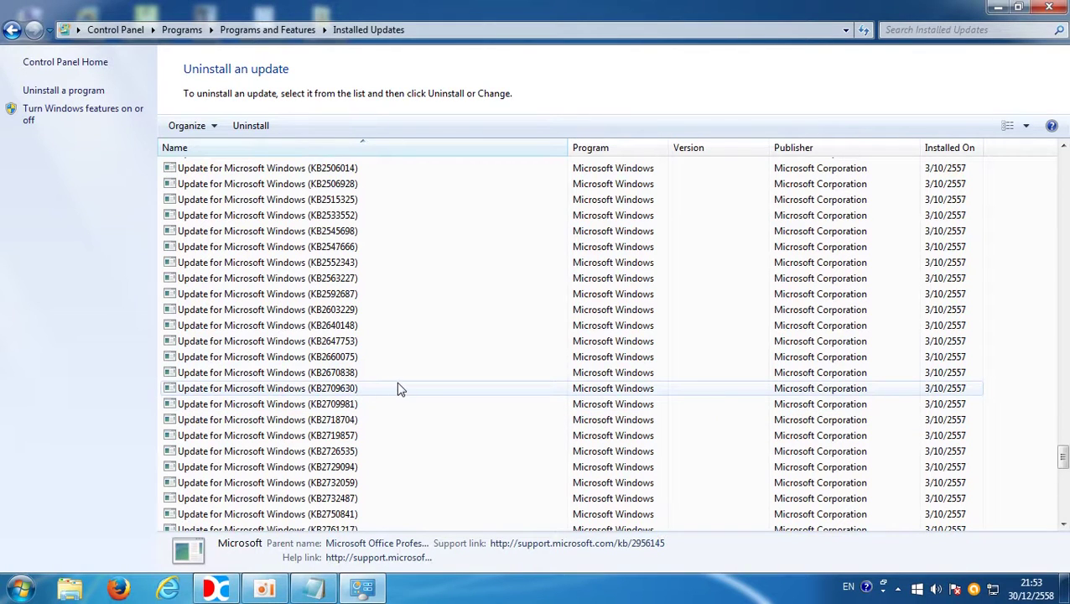
{"action": "scroll", "coordinate": [399, 388], "scroll_direction": "down", "scroll_amount": 2}
{"action": "scroll", "coordinate": [400, 388], "scroll_direction": "down", "scroll_amount": 12}
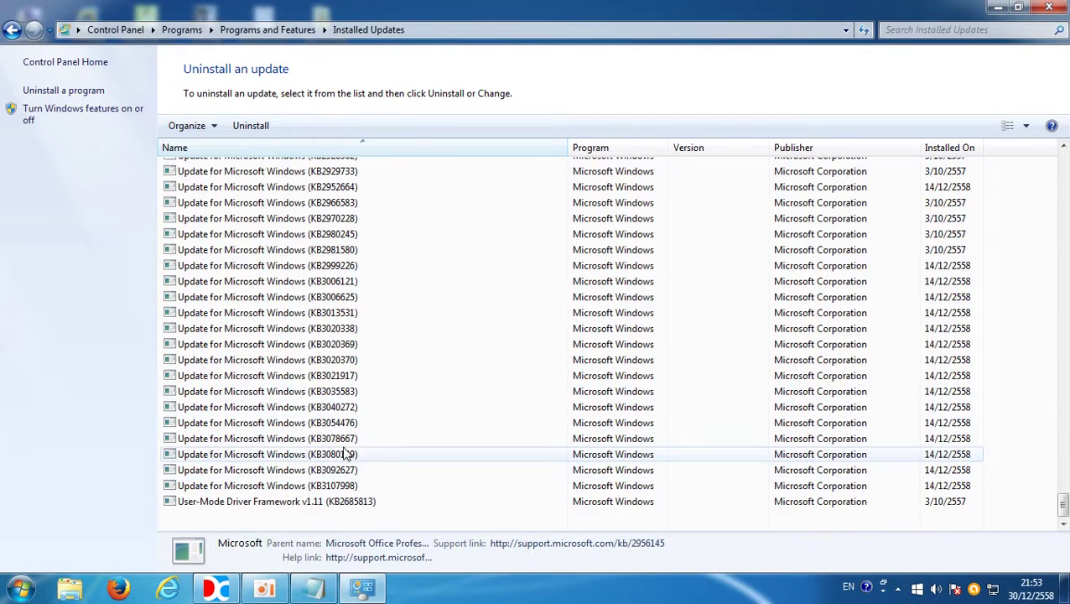
{"action": "left_click", "coordinate": [352, 394]}
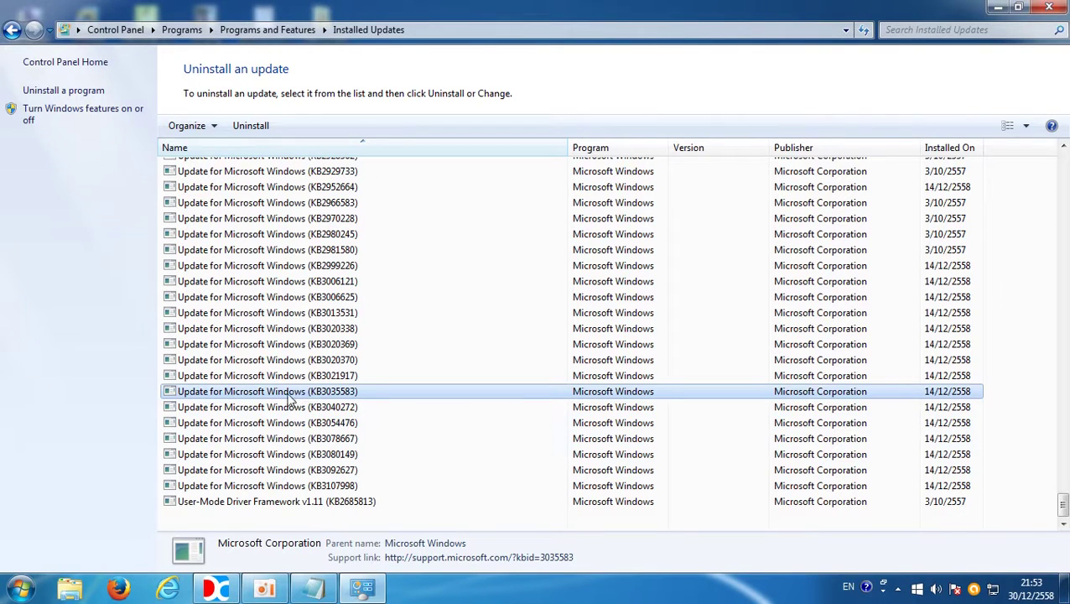
{"action": "left_click", "coordinate": [252, 126]}
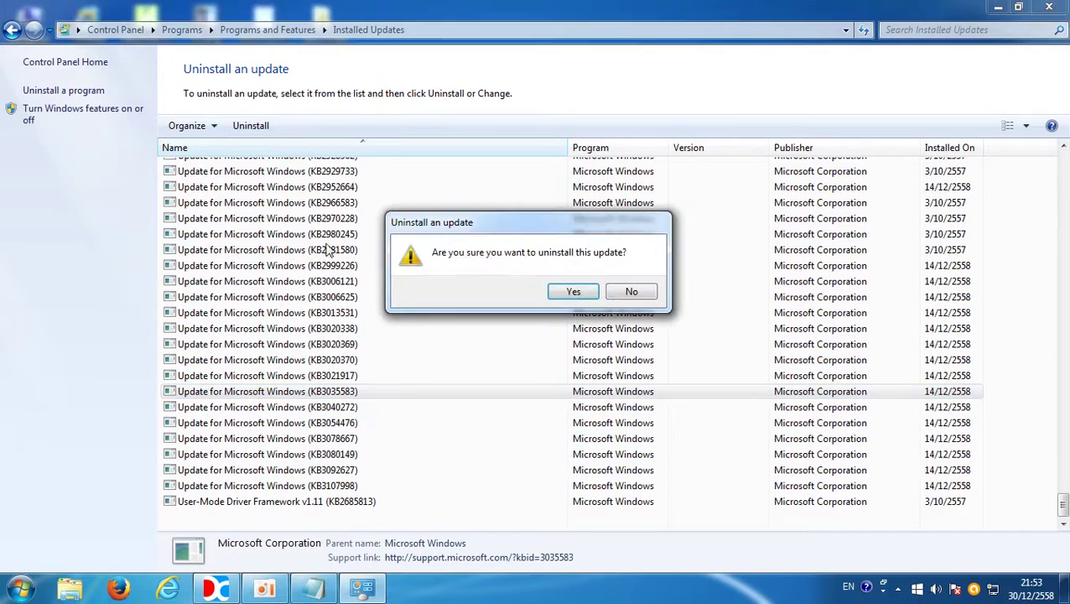
{"action": "left_click", "coordinate": [572, 292]}
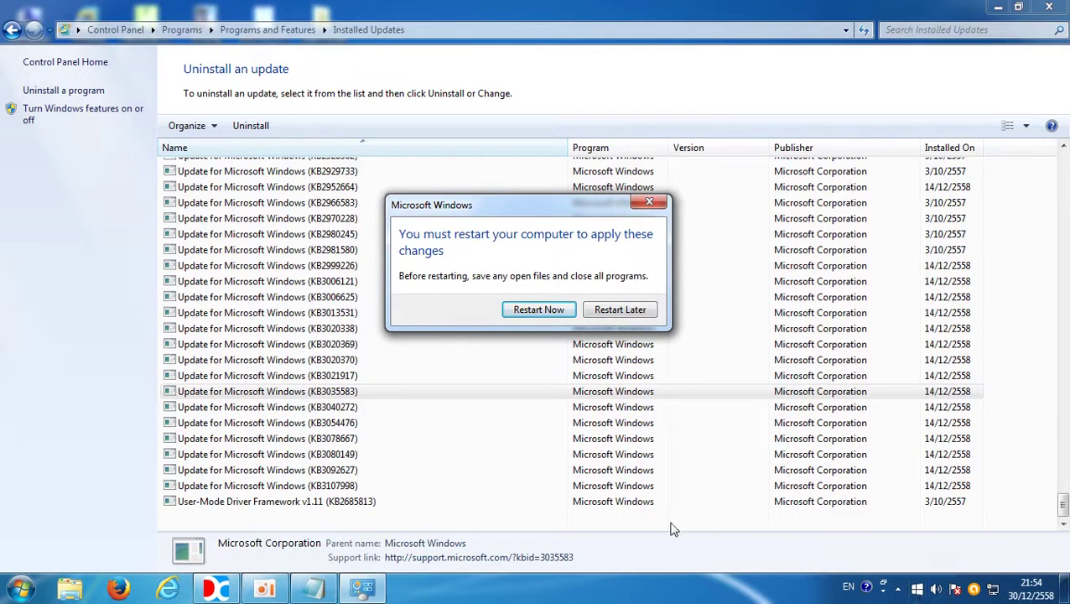
Step: Restart the computer immediately to apply the removal, discarding the unsaved Notepad note
{"action": "left_click", "coordinate": [556, 309]}
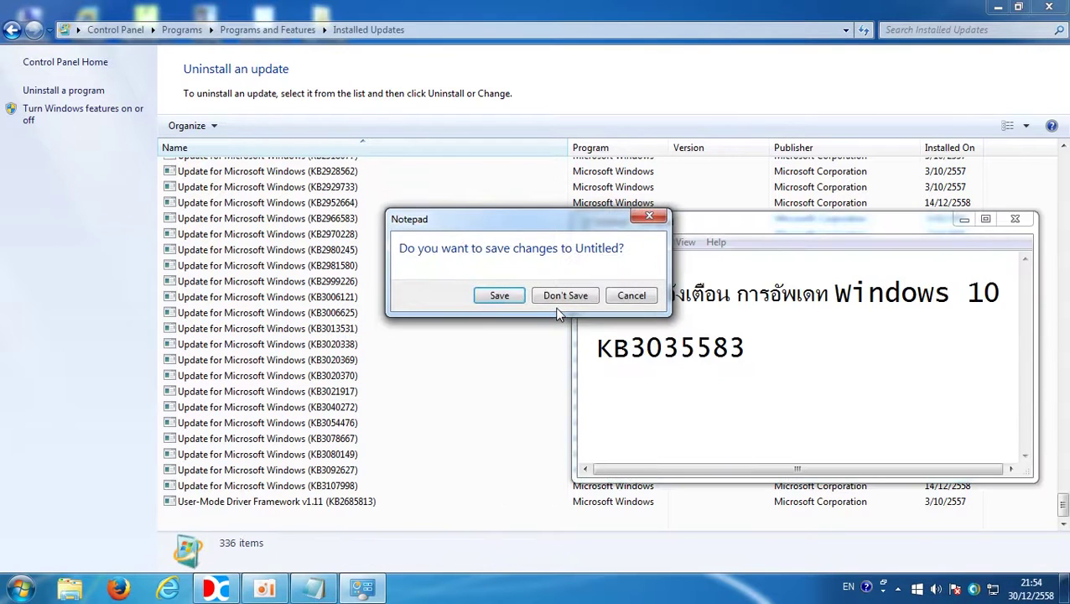
{"action": "left_click", "coordinate": [556, 300]}
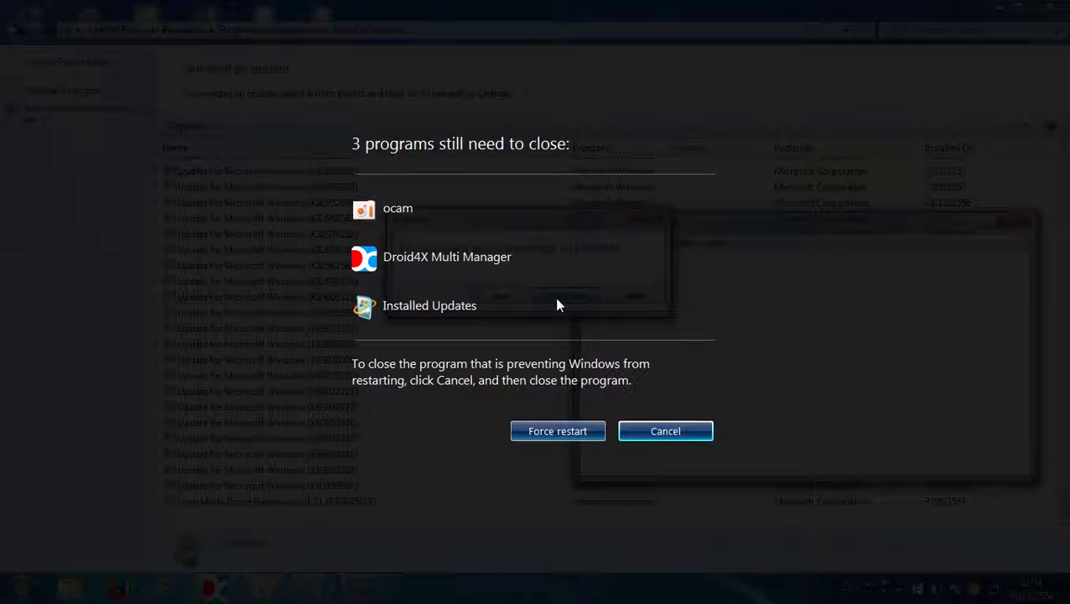